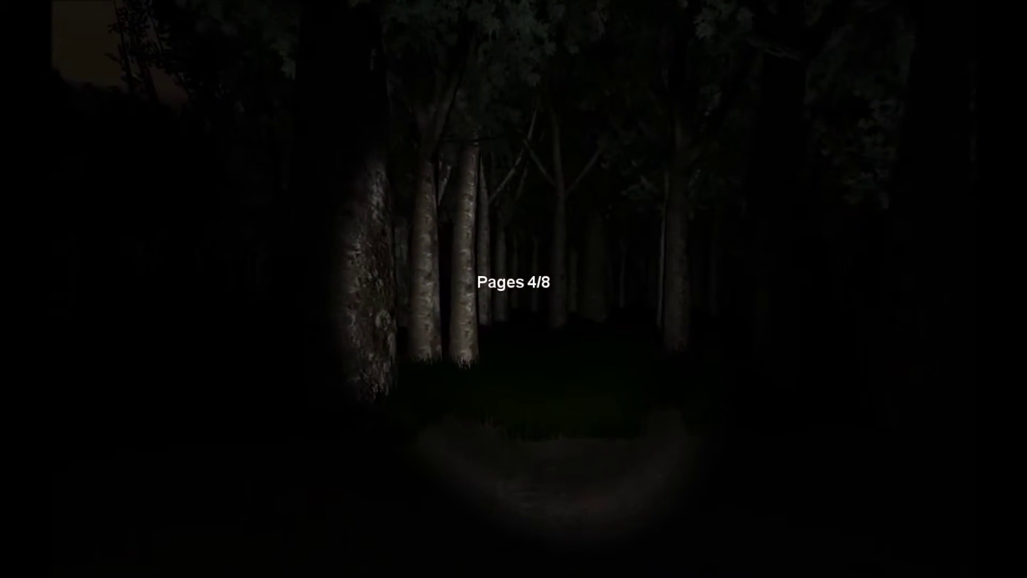
pyautogui.press('w')
pyautogui.press('w')
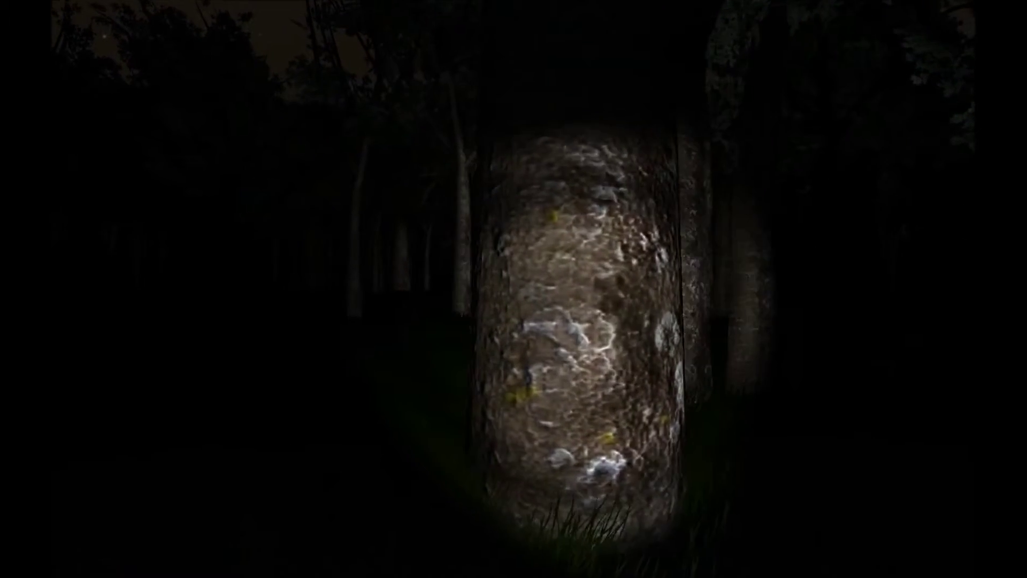